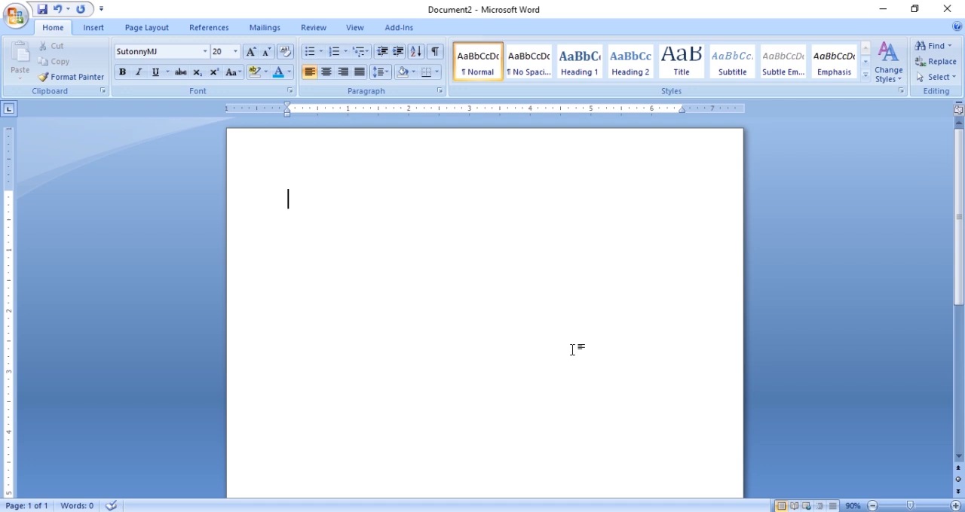
- Enter the Bengali labels "নামঃ", "পিতার নামঃ" and "মাতার নাম" on three separate lines
text(bvgt)
key(Return)
text(wcZvi bvgtgvZvi b)
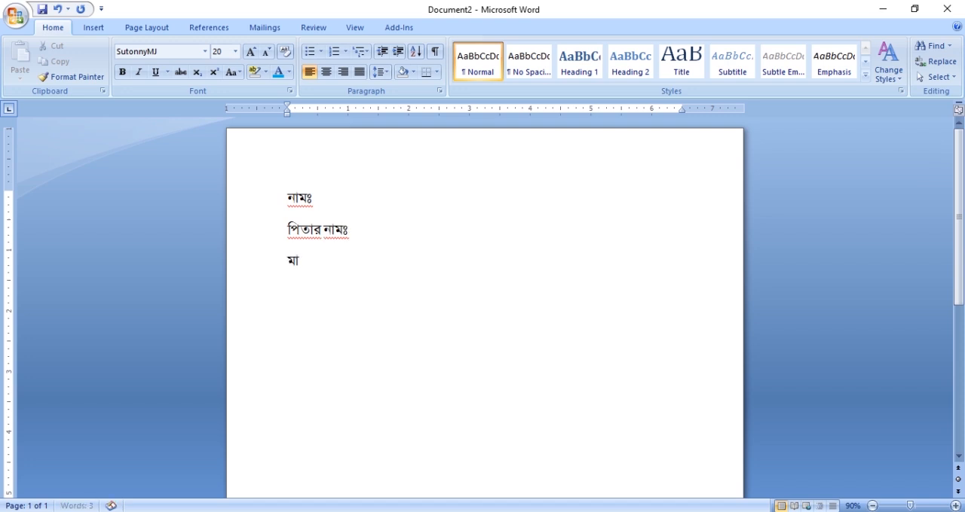
text(vg)
key(Return)
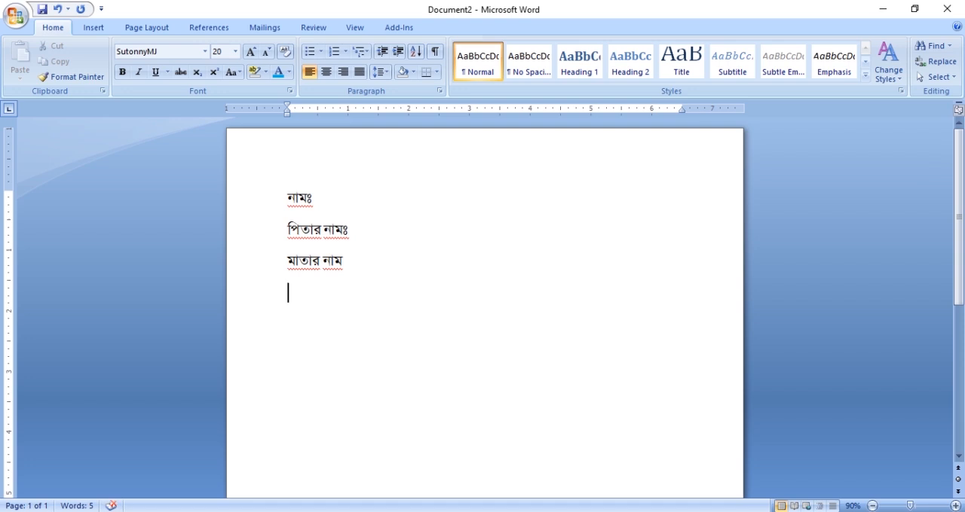
- Add the label "স্থায়ী ঠিকানাঃ" on the fourth line and complete the mother's name label with "ঃ"
text(¯’vqx wV)
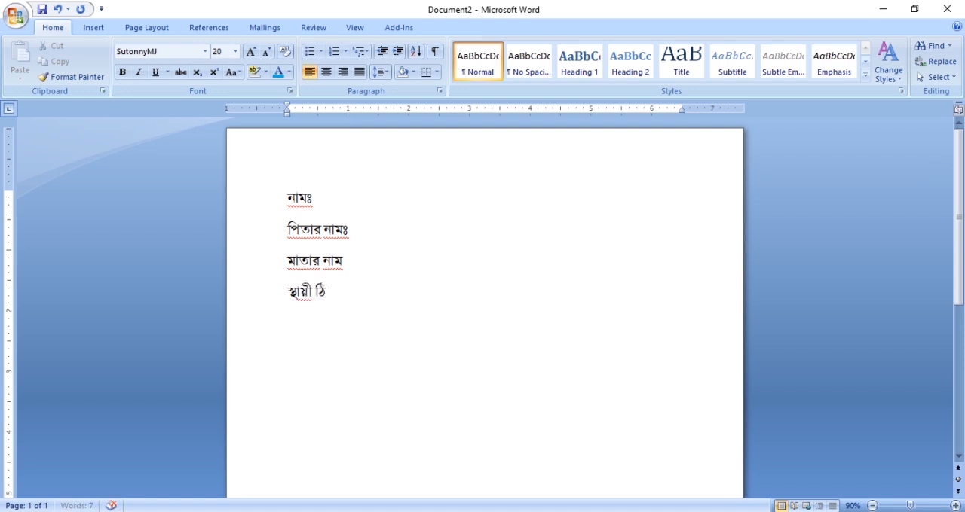
text(Kvm)
key(BackSpace)
text(bvt)
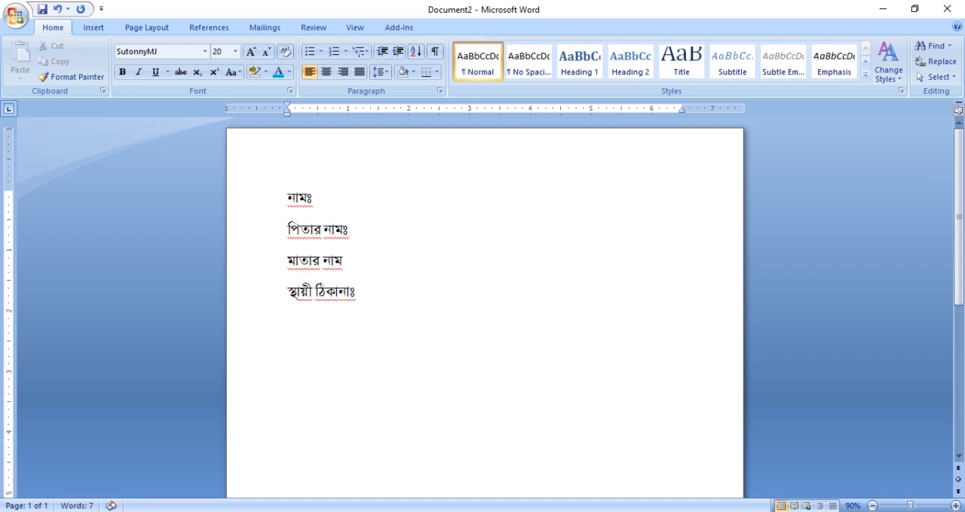
text(ঃ)
key(Return)
- Add the label "বর্তমান ঠিকানাঃ" on the fifth line and start a new line after it
text(বর্তমান ঠিকানা)
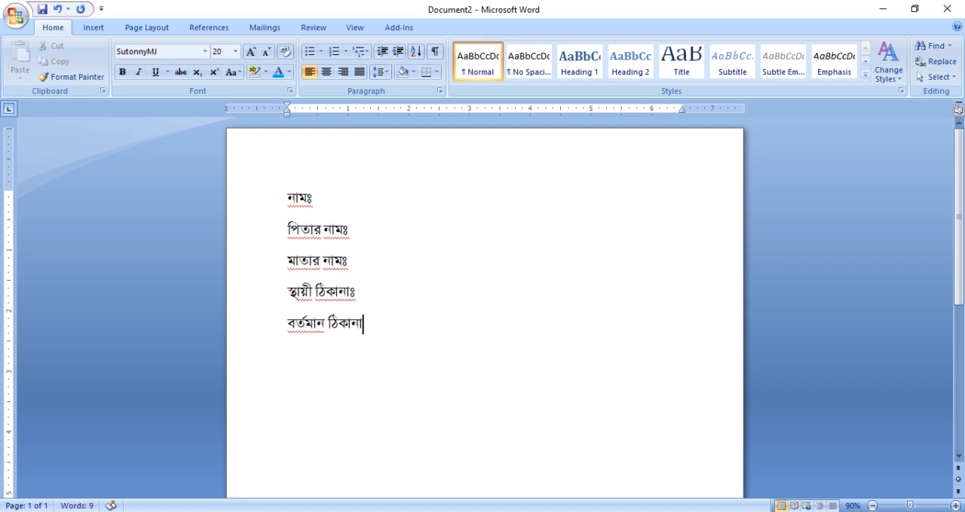
text(ঃ)
key(Return)
- Set a left tab stop at 3 inches for the "নাম" line and move its "ঃ" to that stop
click(307, 199)
click(469, 109)
click(308, 199)
key(Tab)
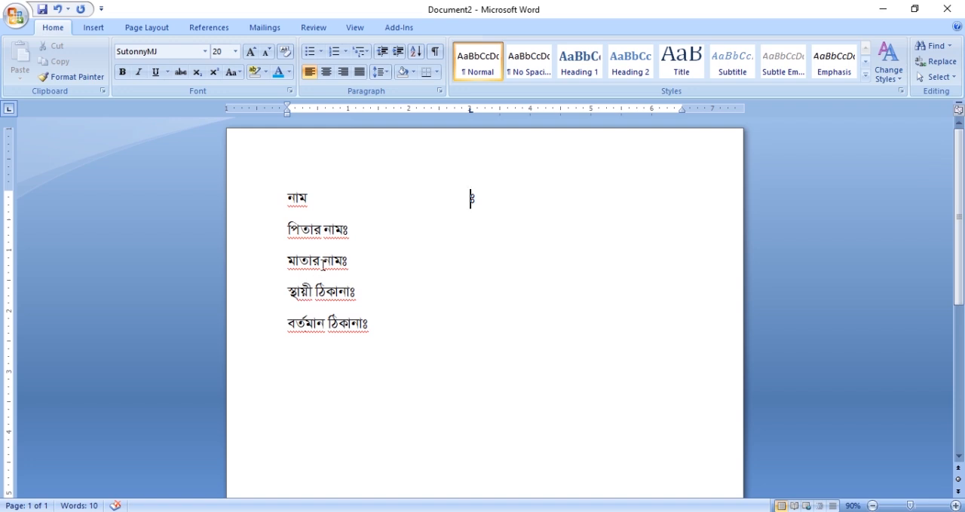
- Set 3-inch left tab stops on the "পিতার নাম" and "মাতার নাম" lines and align their "ঃ" marks to them
click(355, 238)
click(468, 113)
key(Tab)
click(470, 112)
key(Tab)
- Set 3-inch left tab stops on the "স্থায়ী ঠিকানা" and "বর্তমান ঠিকানা" lines and align their "ঃ" marks to them
click(351, 290)
click(472, 110)
key(Tab)
click(365, 324)
drag(470, 113, 470, 114)
key(Tab)
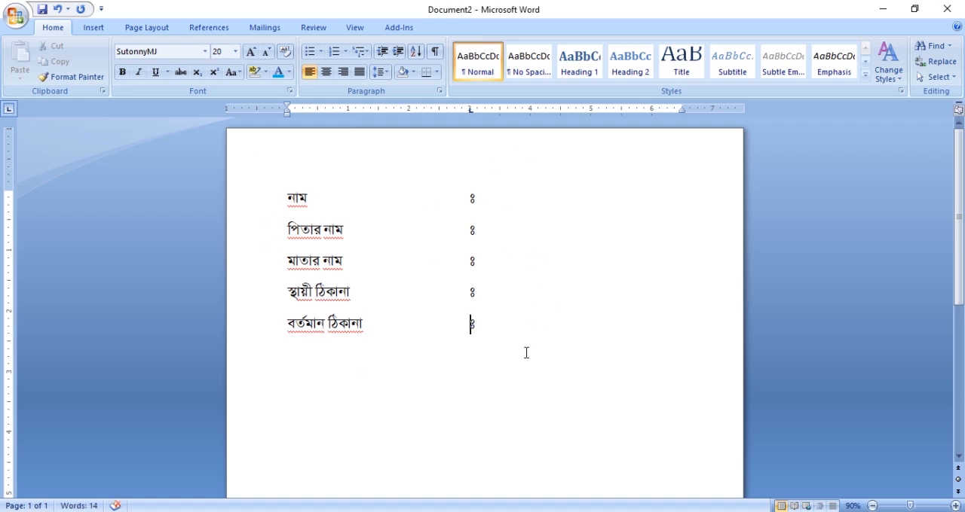
- Enter the person's full name in Bengali after the "ঃ" on the "নাম" line
click(477, 199)
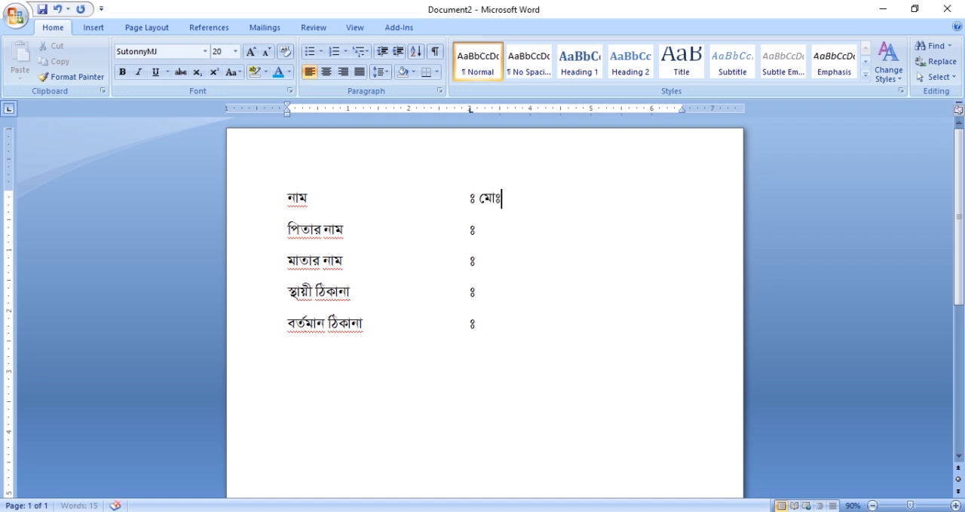
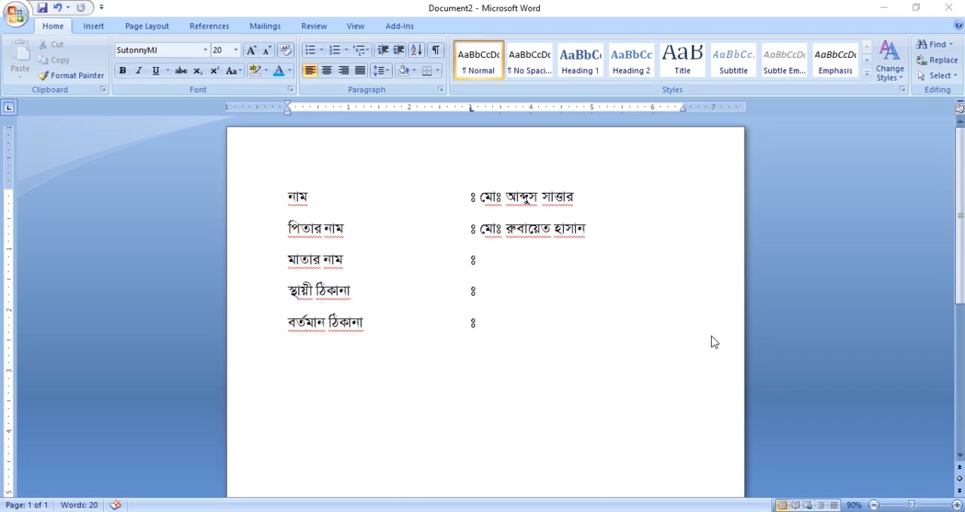